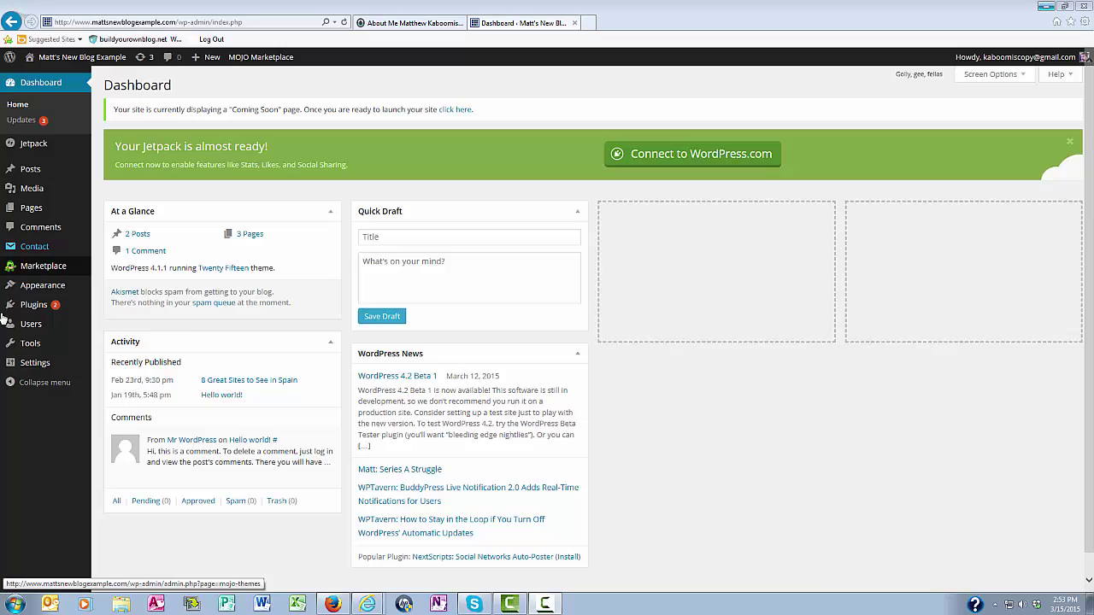
Open the All Users list from the Users menu.
mouse_move(28, 329)
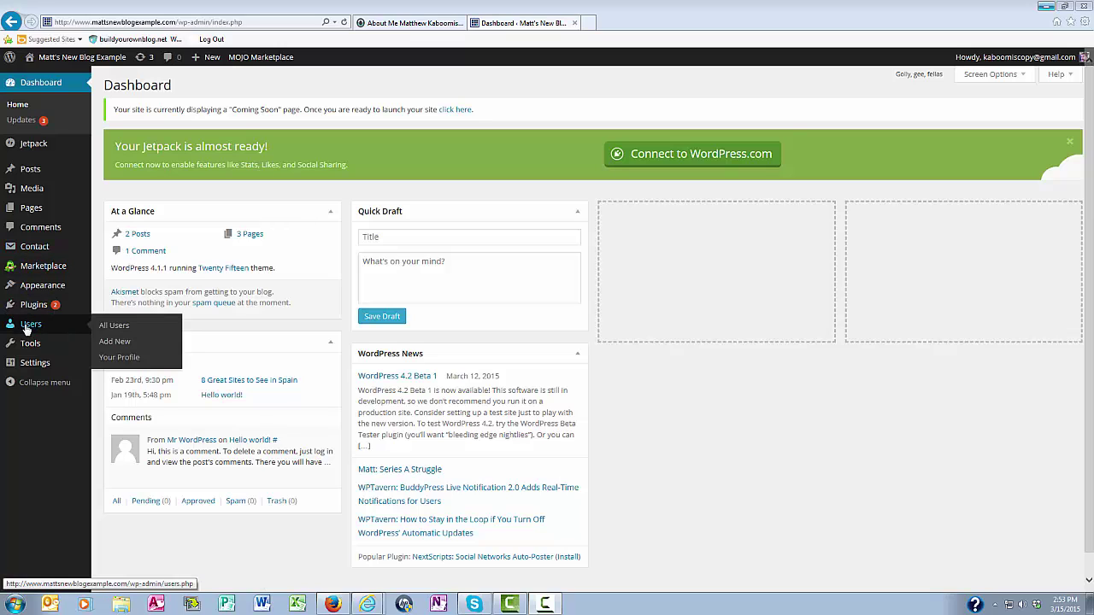
left_click(114, 326)
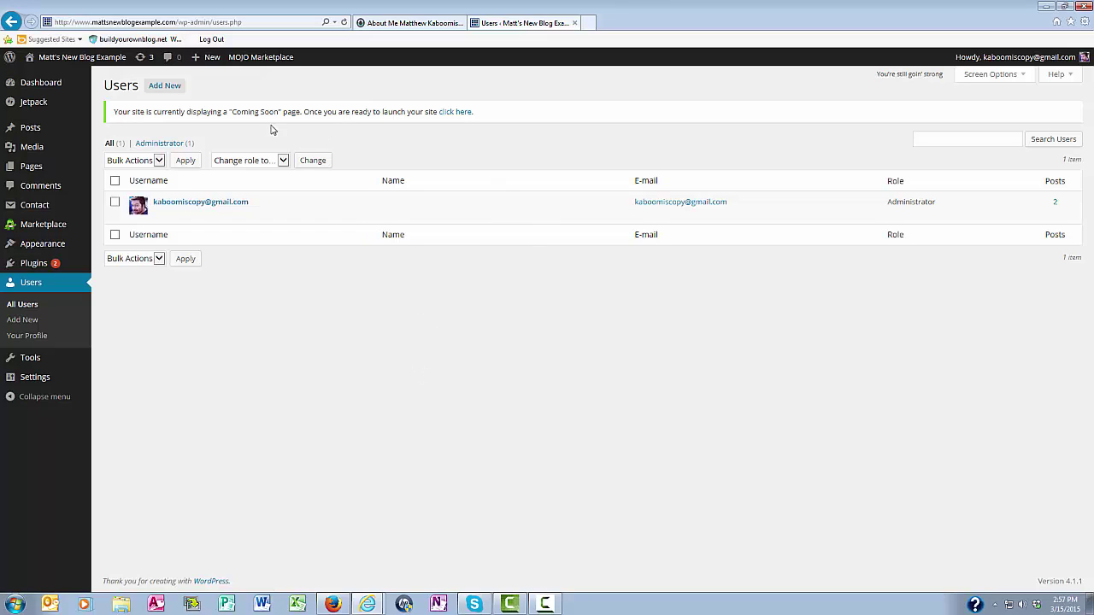
Open the Add New User form and enter the new user's username and e-mail address.
left_click(160, 89)
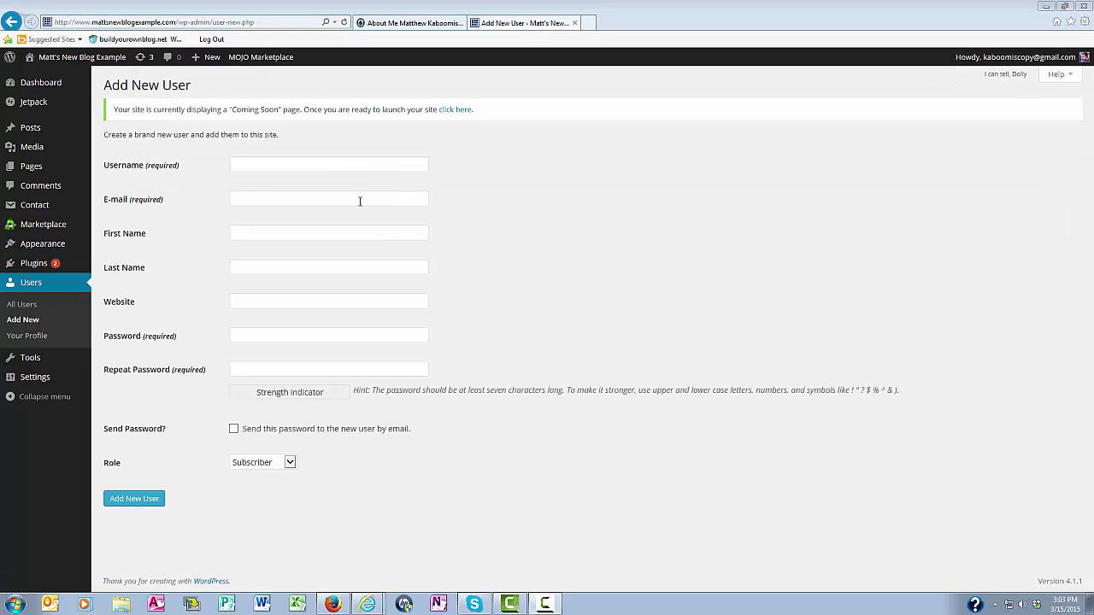
left_click(247, 164)
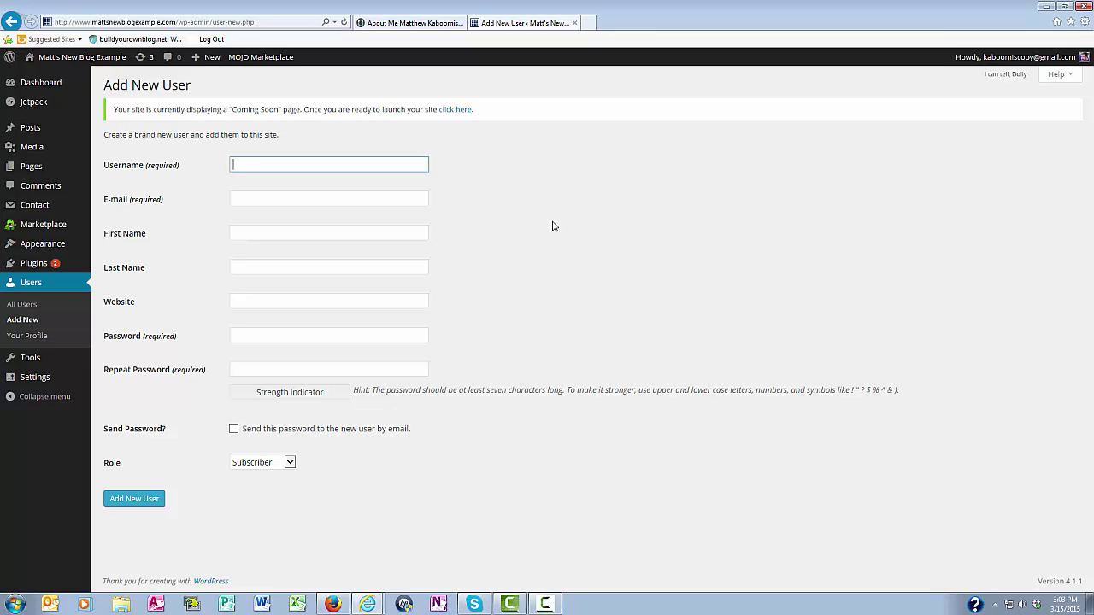
key("Tab")
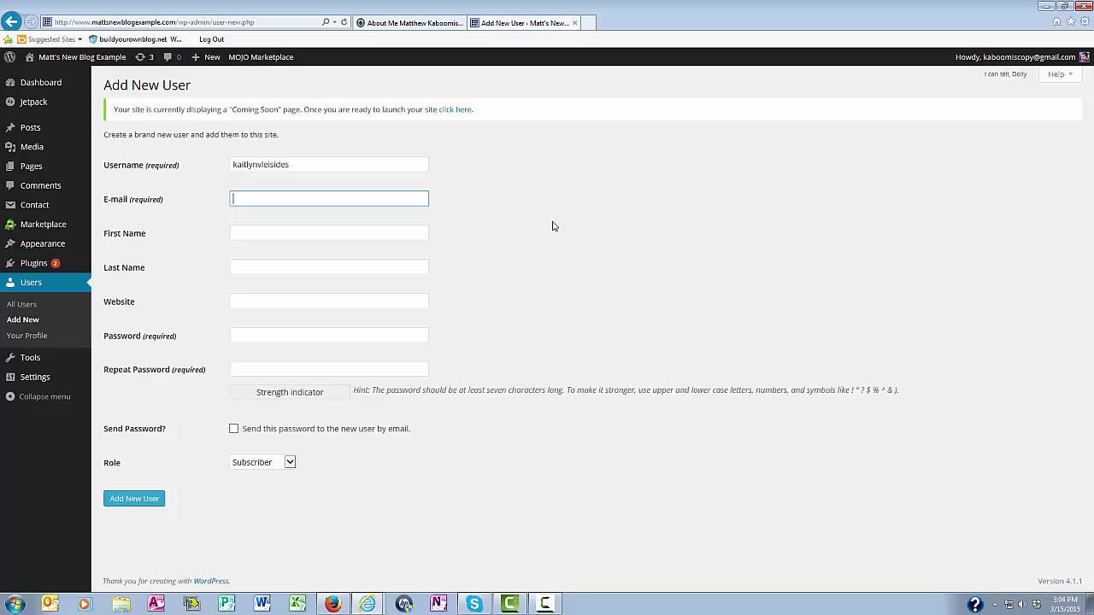
Fill in the new user's first name, last name and personal website address.
key("Tab")
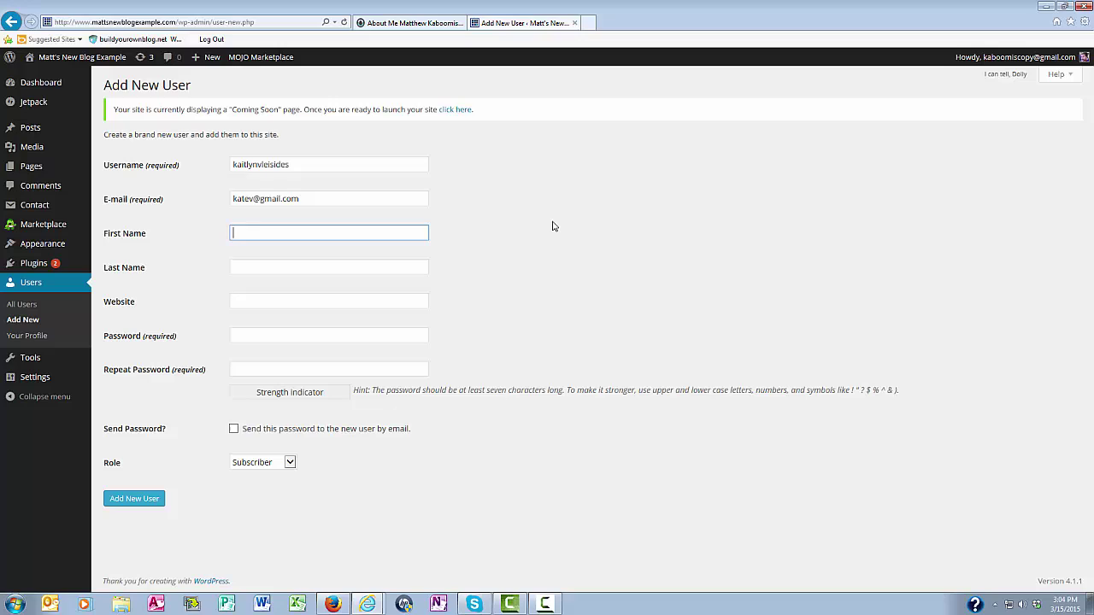
key("Tab")
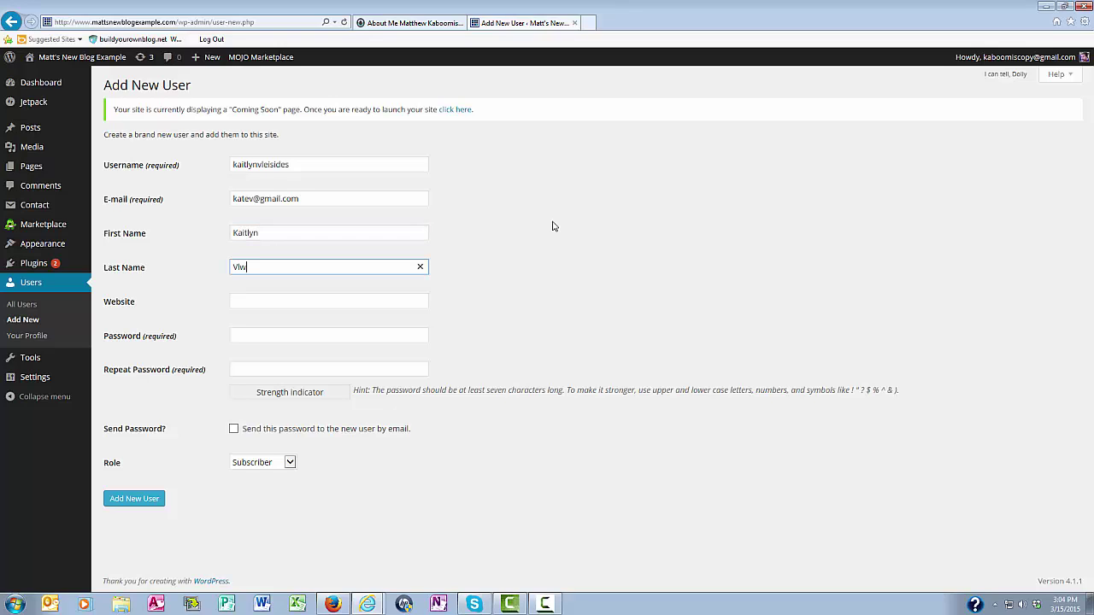
key("Tab")
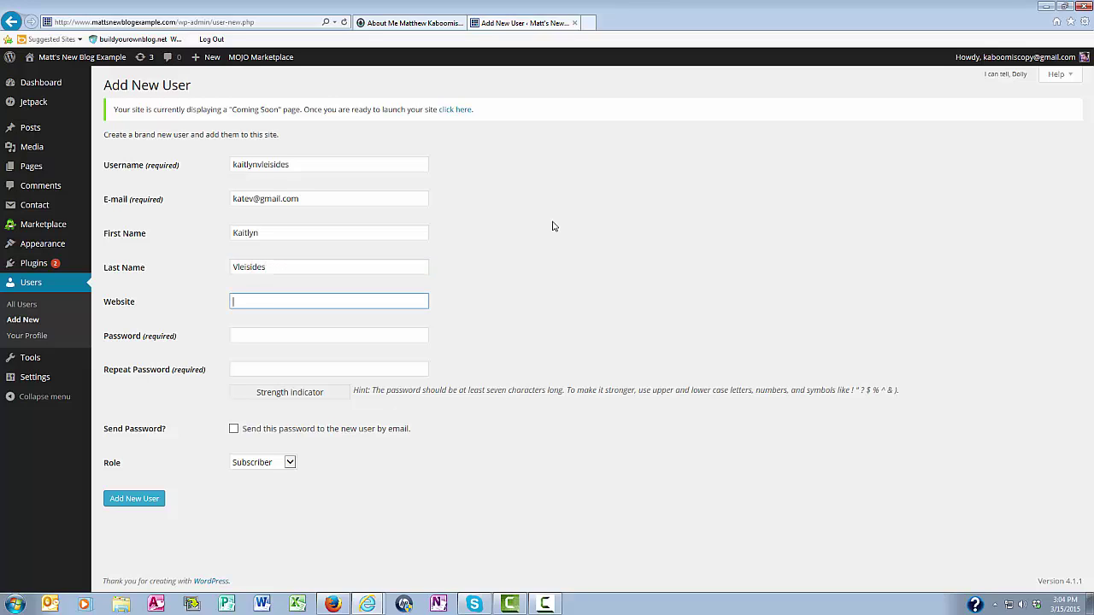
key("Tab")
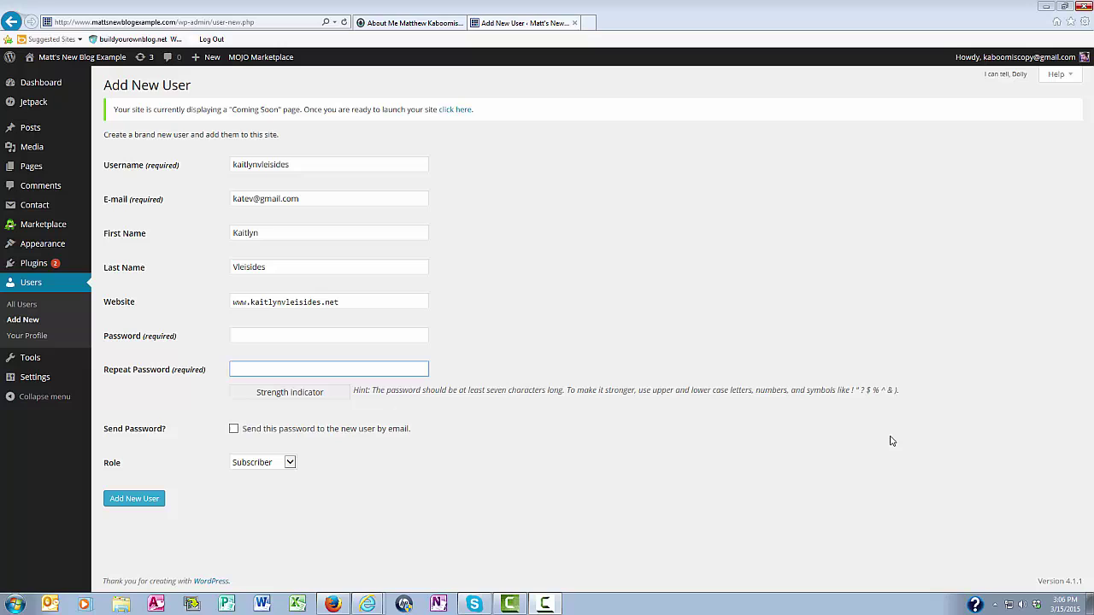
Enter a Strong password in Password and start retyping it in Repeat Password.
left_click(237, 335)
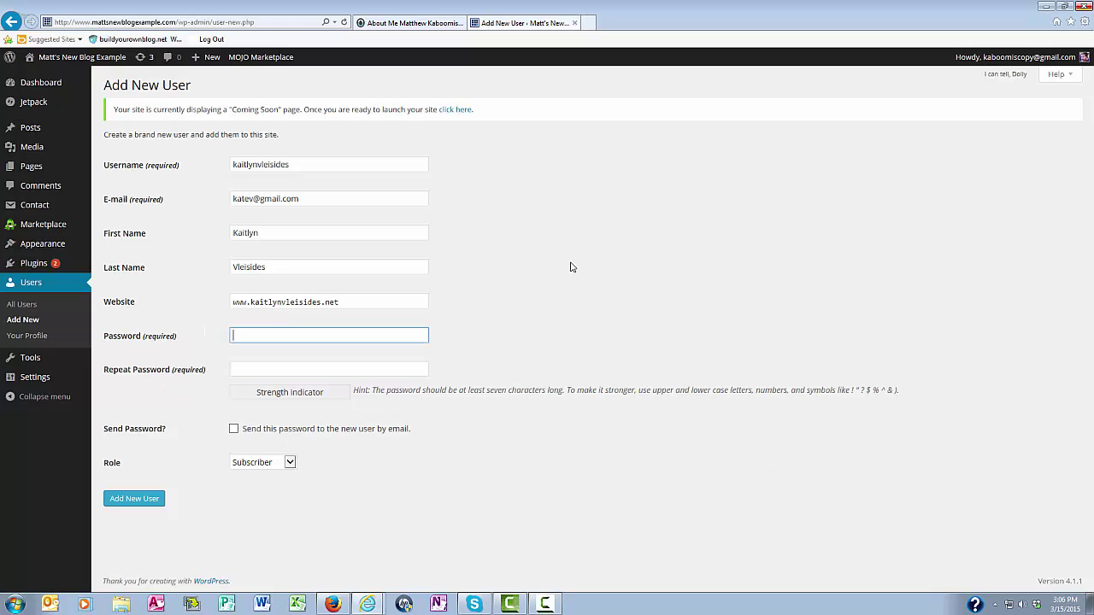
type("•••••••••••••")
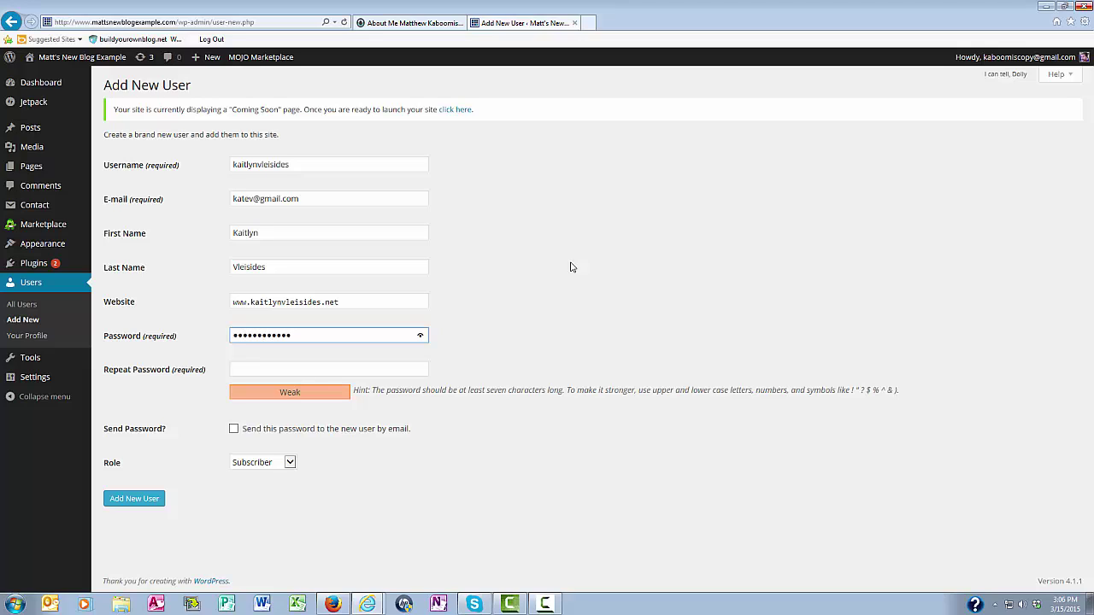
type("•••••••")
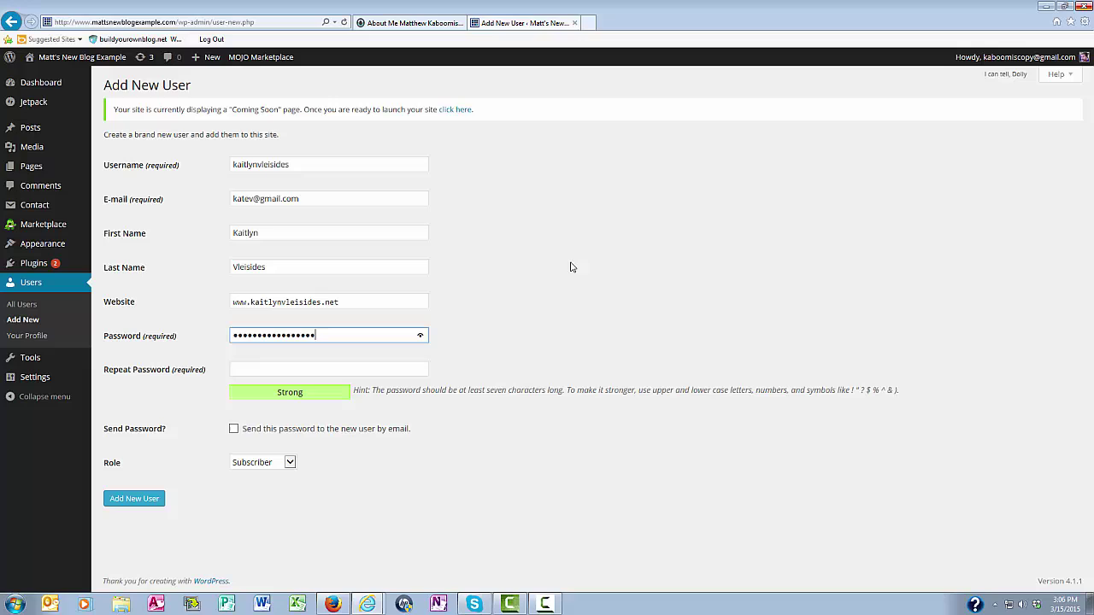
type("•••••")
key("Tab")
type("••••••")
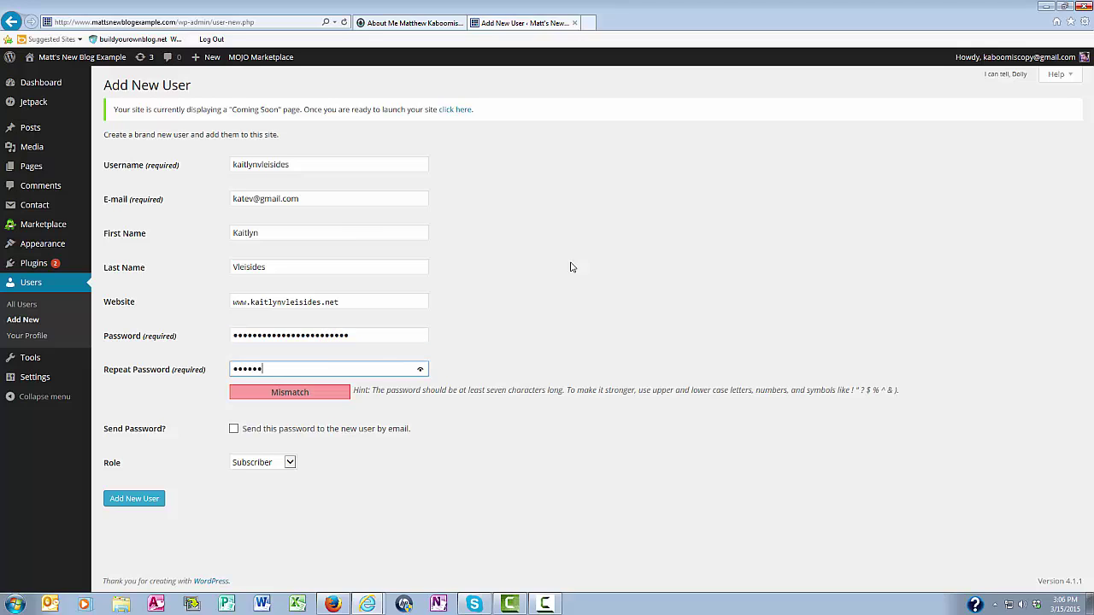
type("•••••••••••••••••")
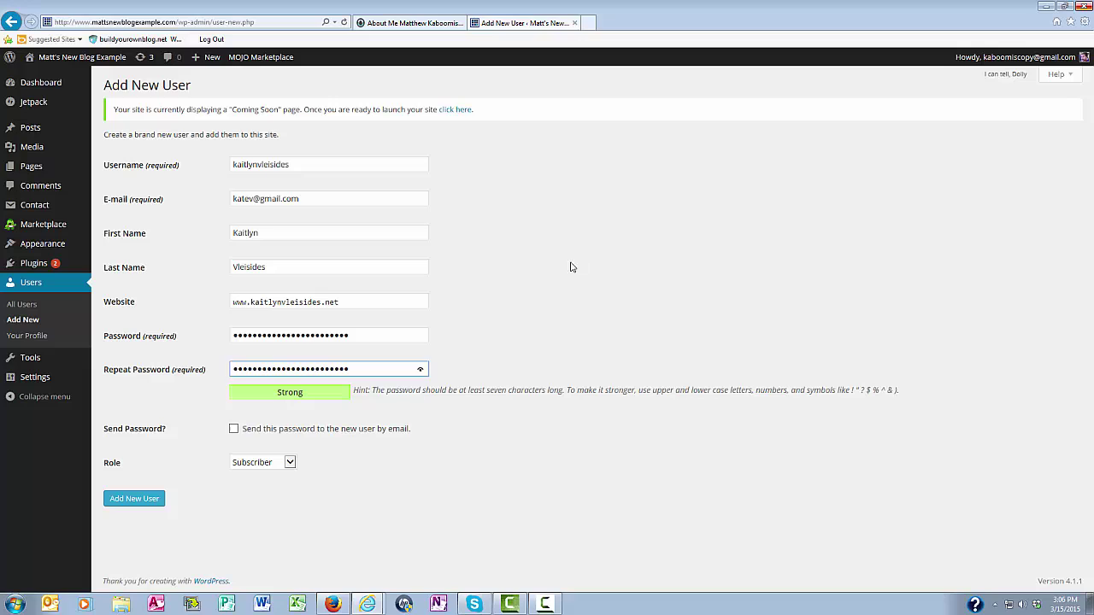
Tick 'Send this password to the new user by email' and review the Role dropdown options.
left_click(571, 268)
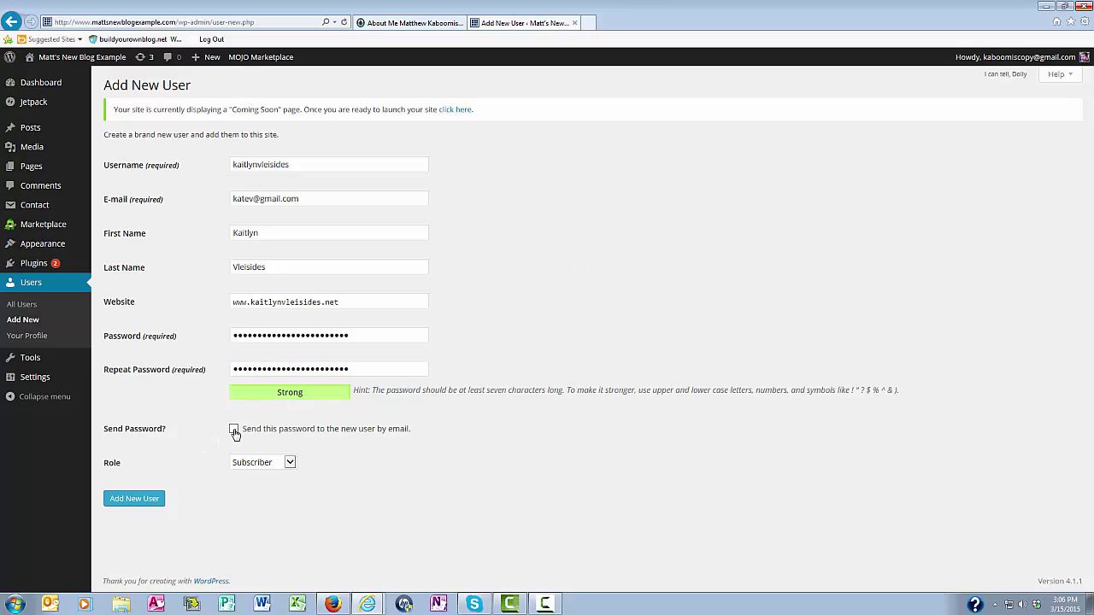
left_click(234, 430)
left_click(289, 465)
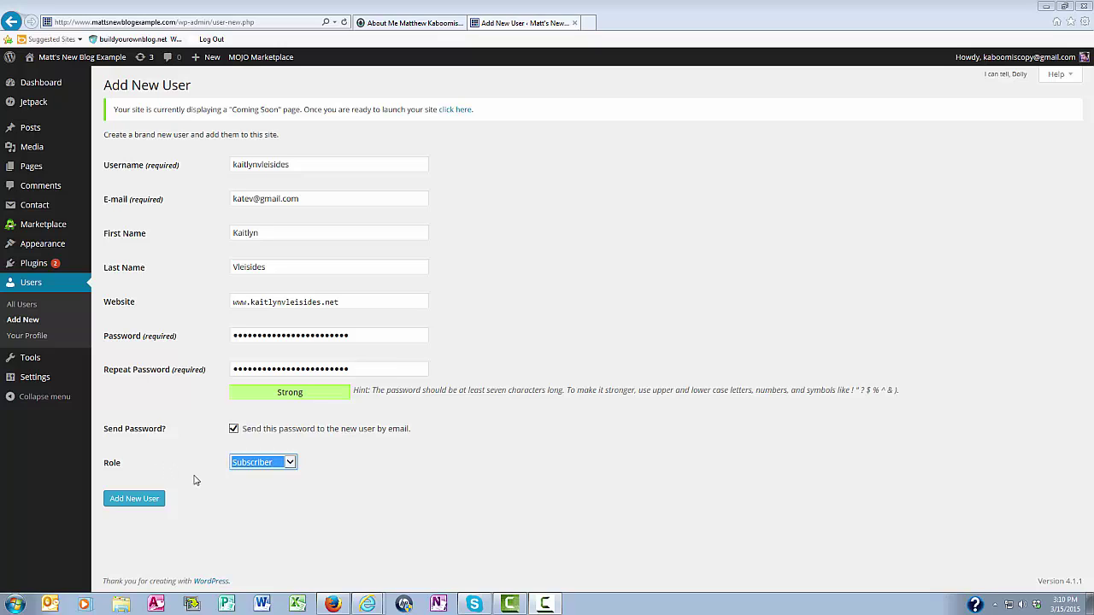
left_click(289, 463)
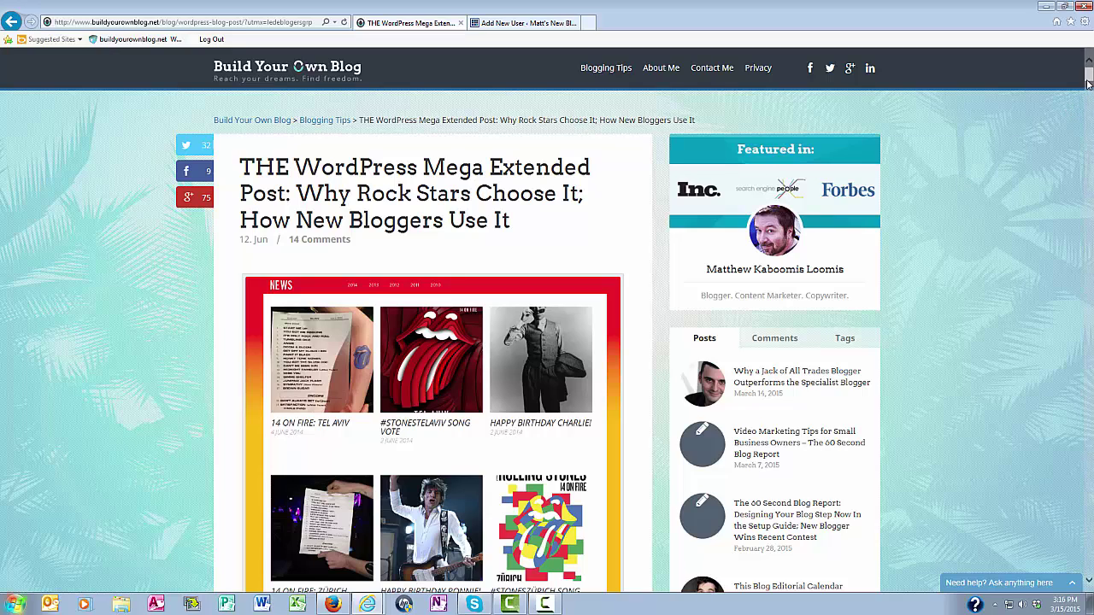
Scroll the Build Your Own Blog post down to its User Management section on roles.
left_click_drag(1088, 79, 120, 227)
left_click_drag(1087, 77, 1088, 189)
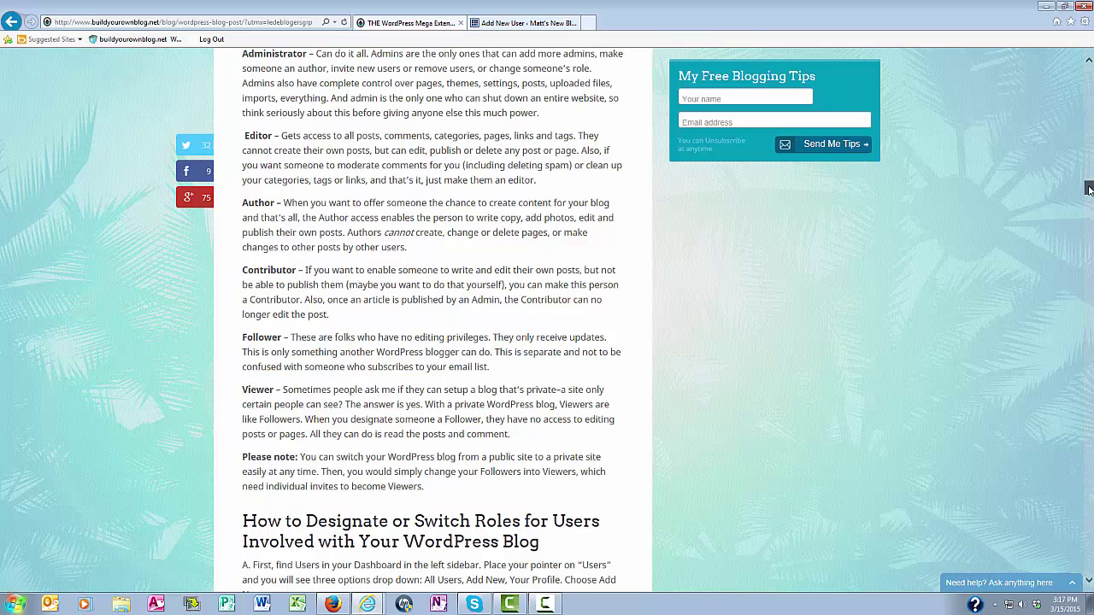
left_click_drag(1089, 190, 1089, 226)
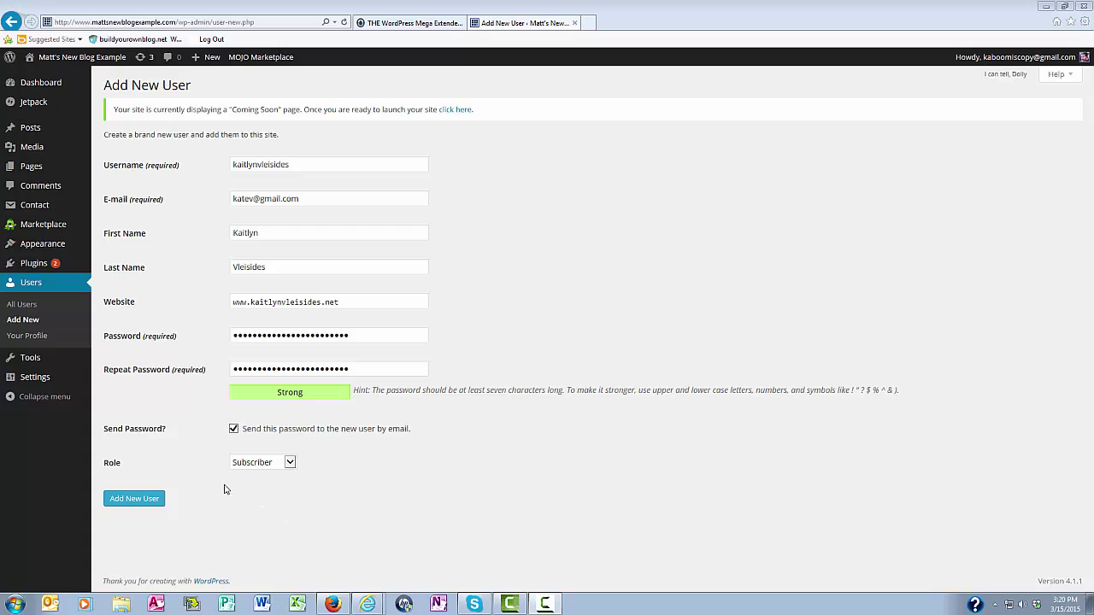
Choose Author in the new user's Role dropdown.
left_click(290, 462)
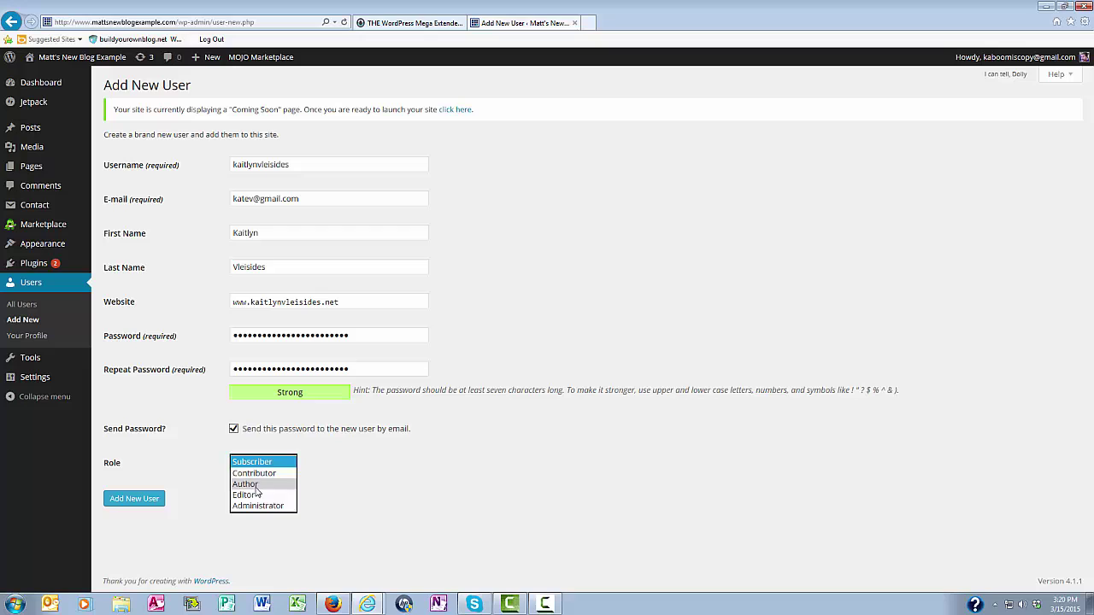
left_click(256, 484)
left_click(305, 507)
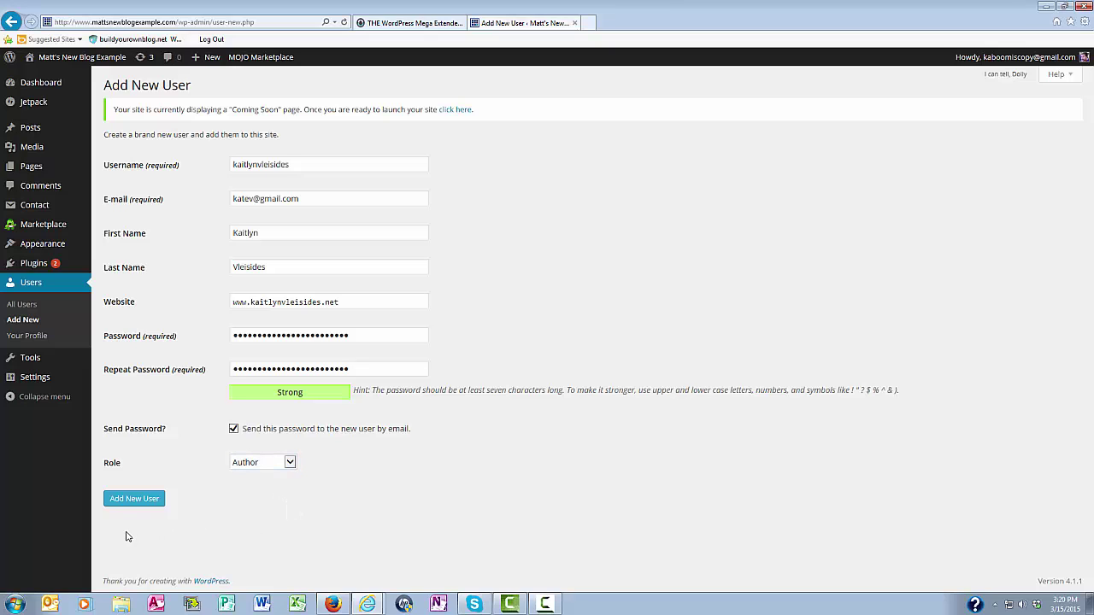
Submit the form to create the Author account with 0 posts.
left_click(127, 501)
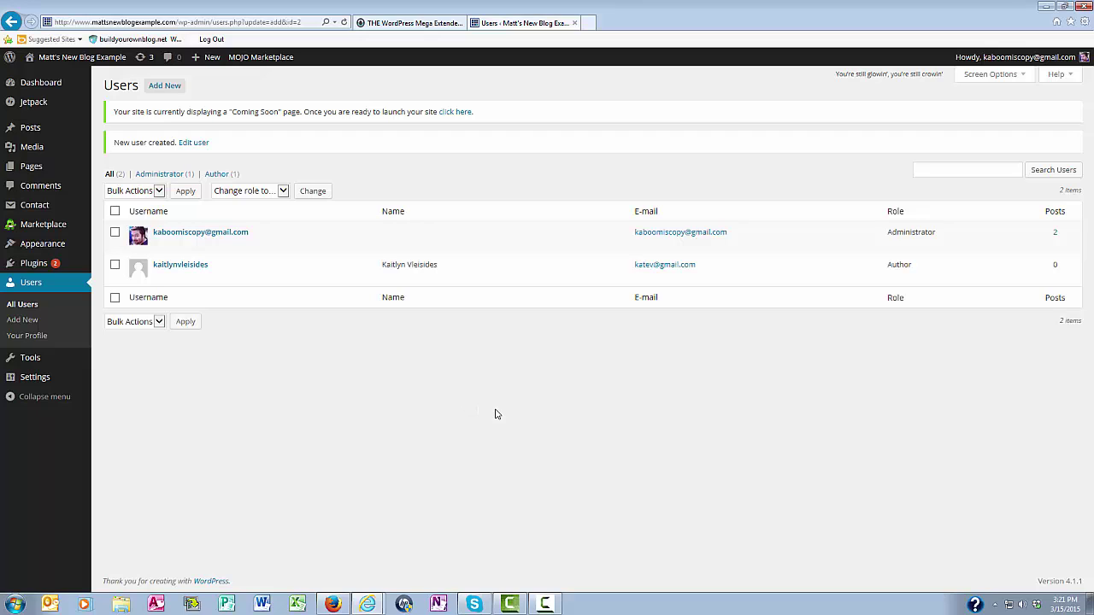
mouse_move(225, 282)
left_click(179, 266)
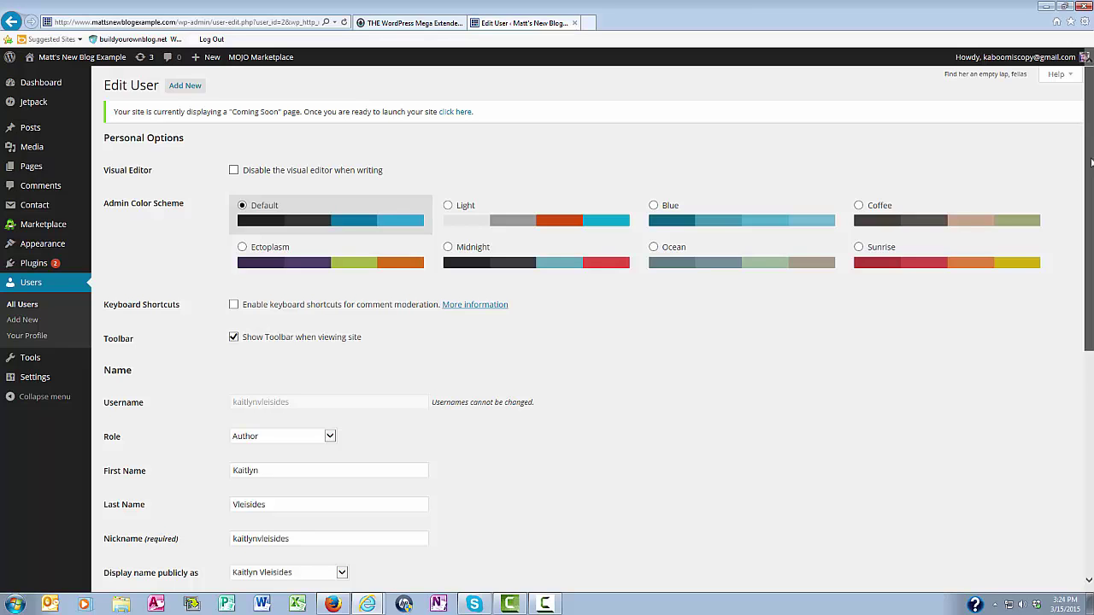
left_click_drag(1091, 163, 1091, 372)
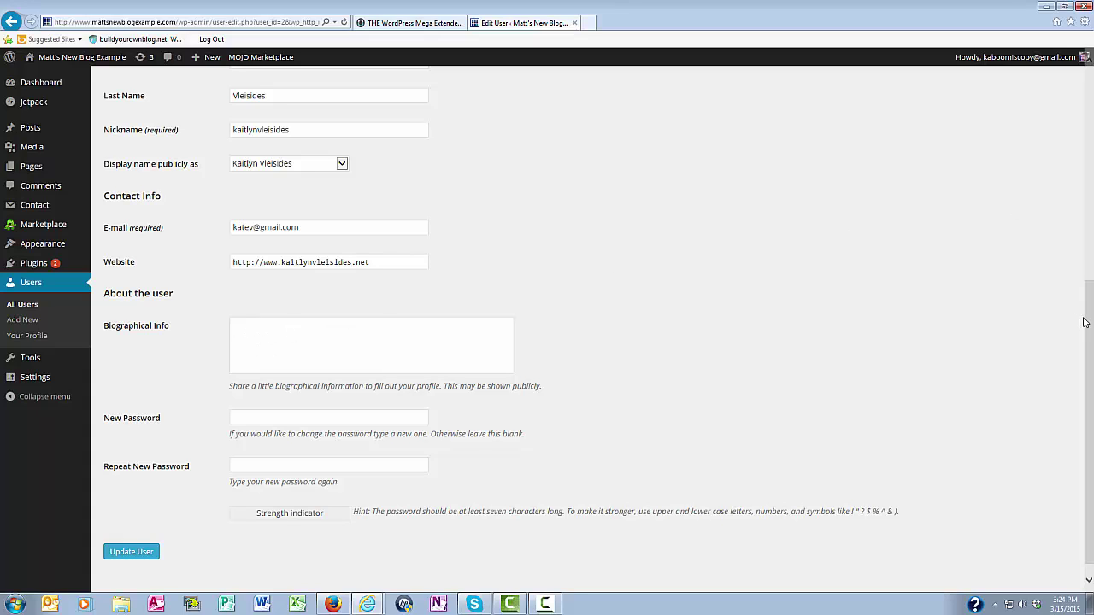
left_click_drag(1090, 316, 1088, 399)
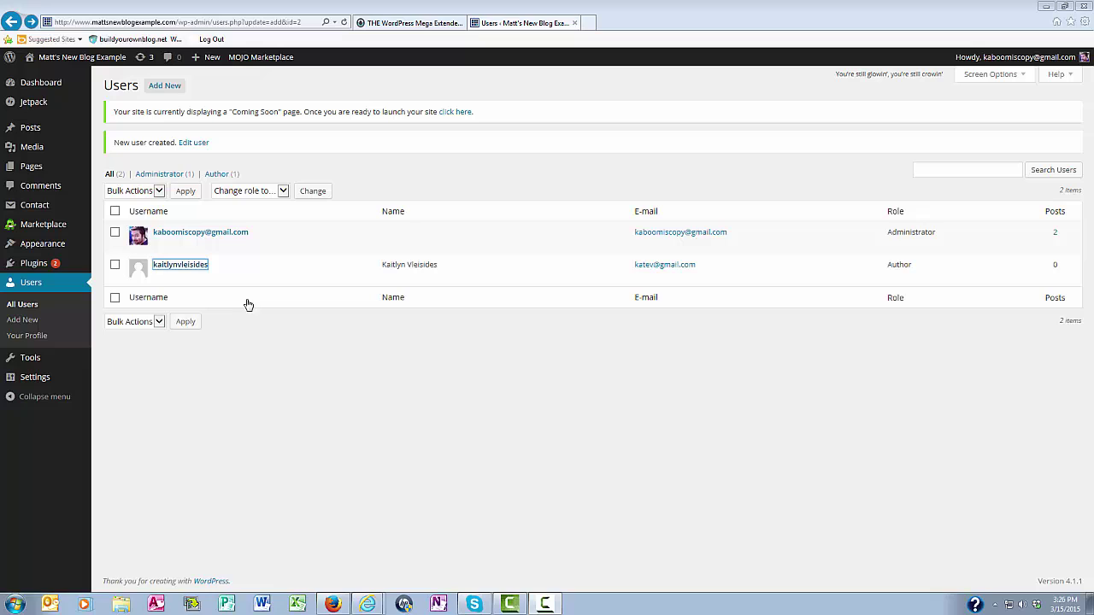
Choose Delete on the new Author user's row in the Users list.
mouse_move(238, 267)
left_click(184, 278)
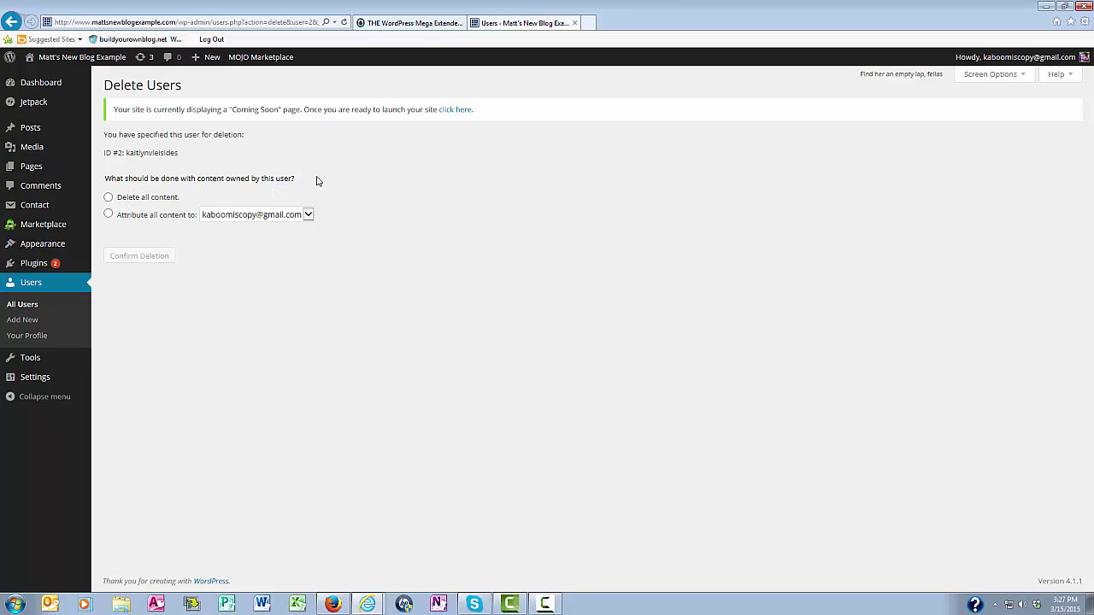
Attribute all of the Author's content to the admin account and confirm the deletion.
left_click(108, 199)
left_click(109, 216)
left_click(307, 216)
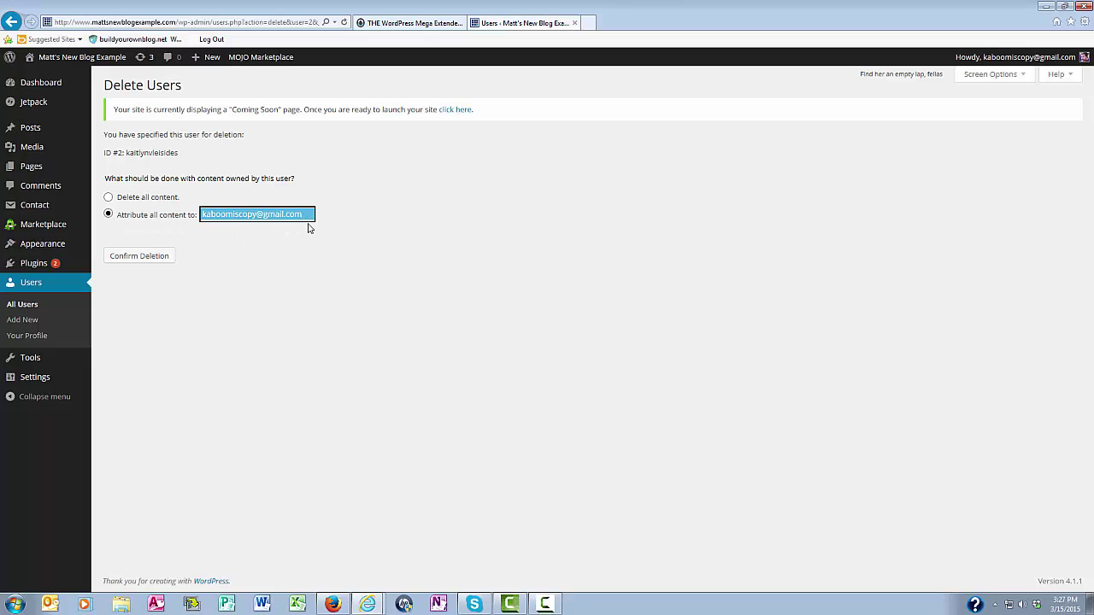
left_click(305, 231)
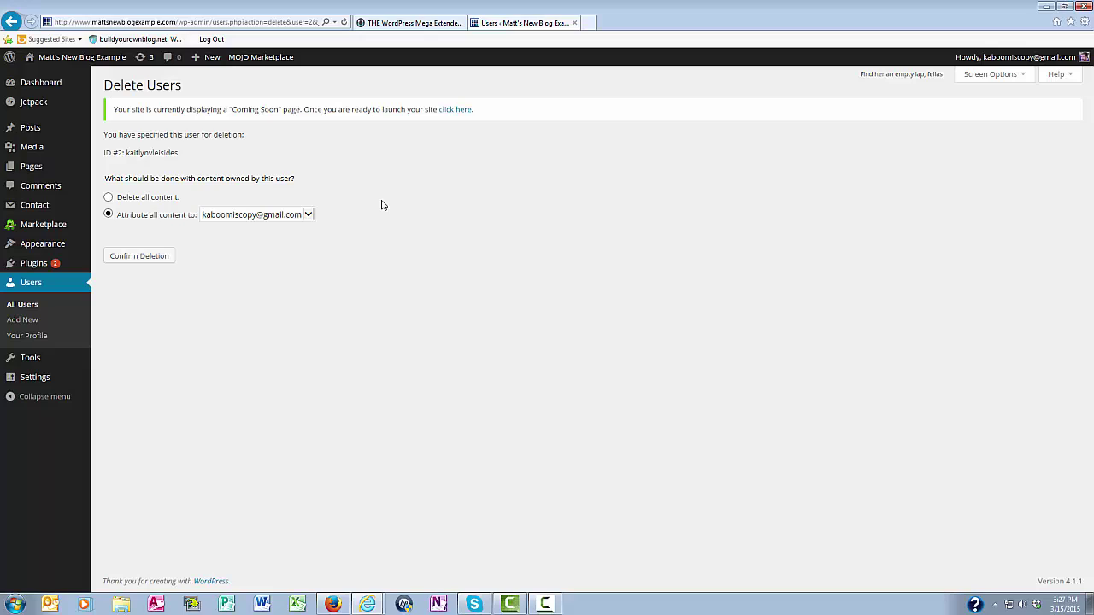
left_click(129, 262)
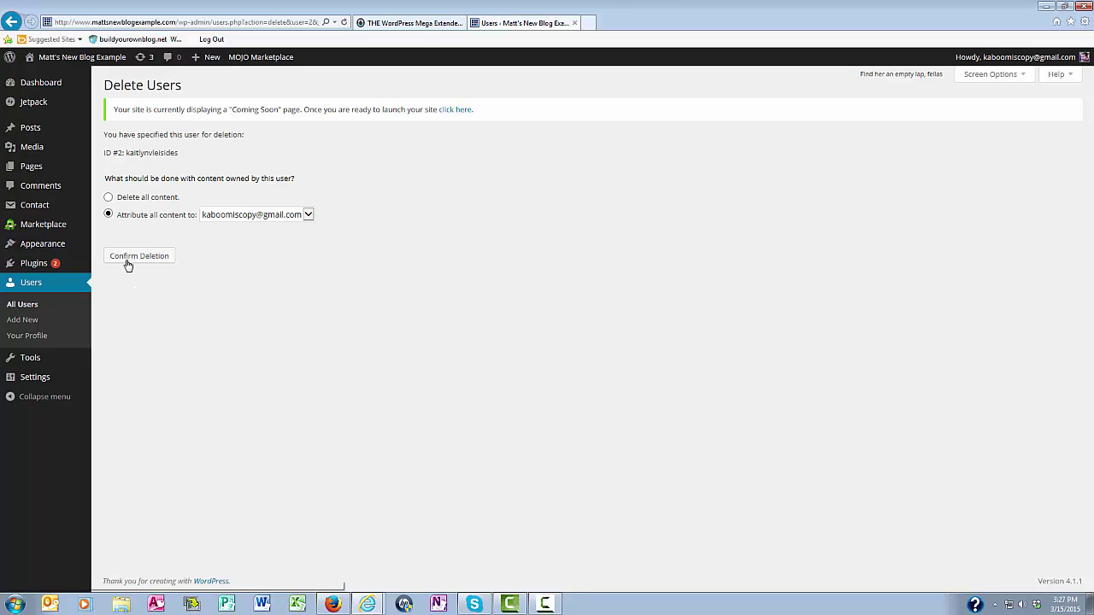